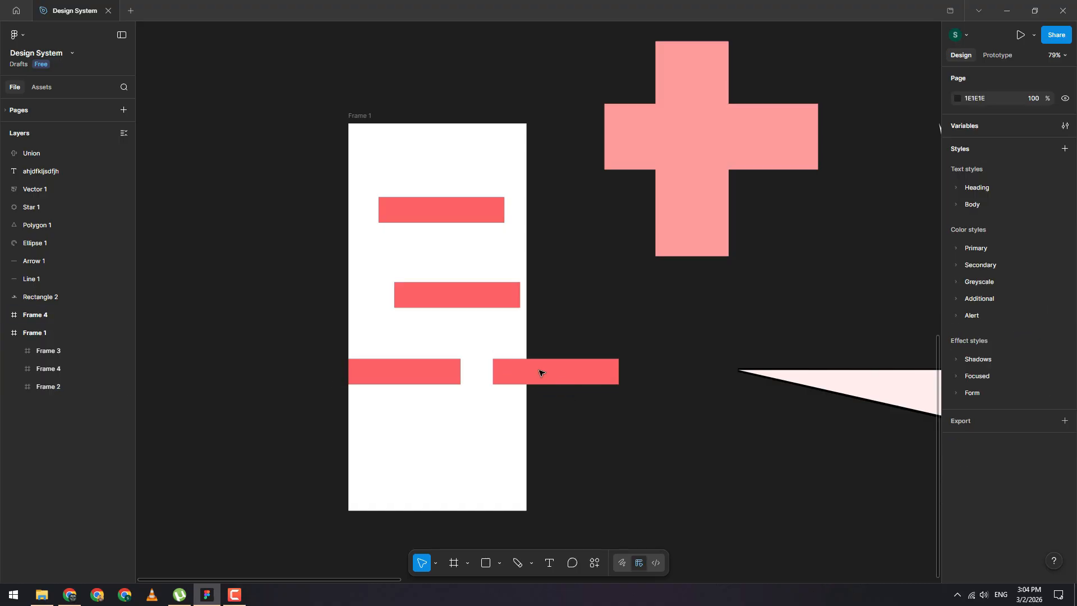
Step: Shorten the red bars to blocks about 75 px wide and place one near each corner of Frame 1
left_click_drag(432, 371, 374, 494)
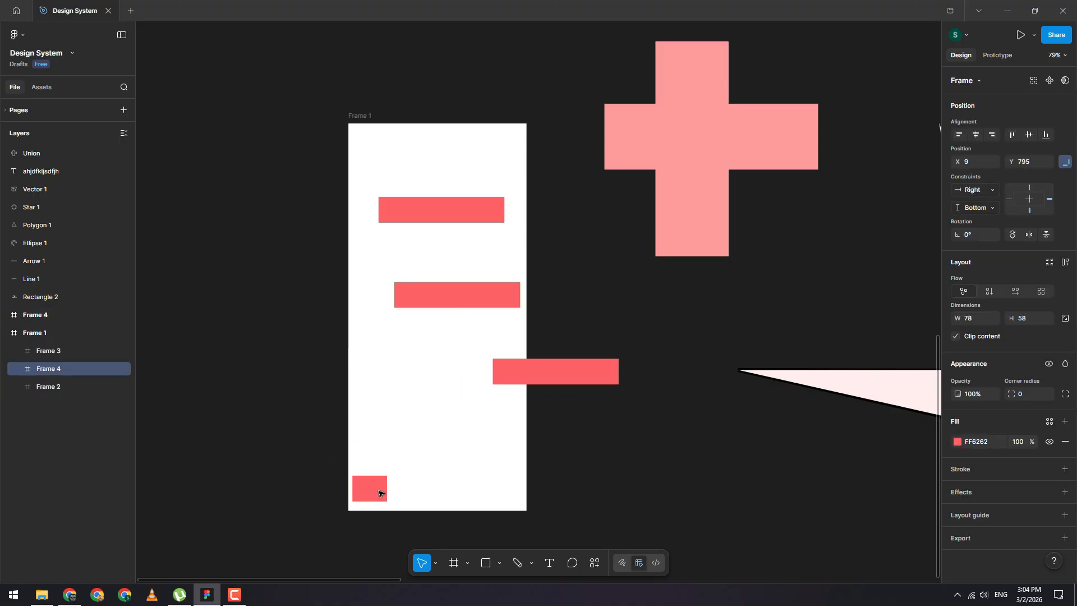
left_click(615, 374)
left_click_drag(618, 373, 502, 487)
left_click(445, 202)
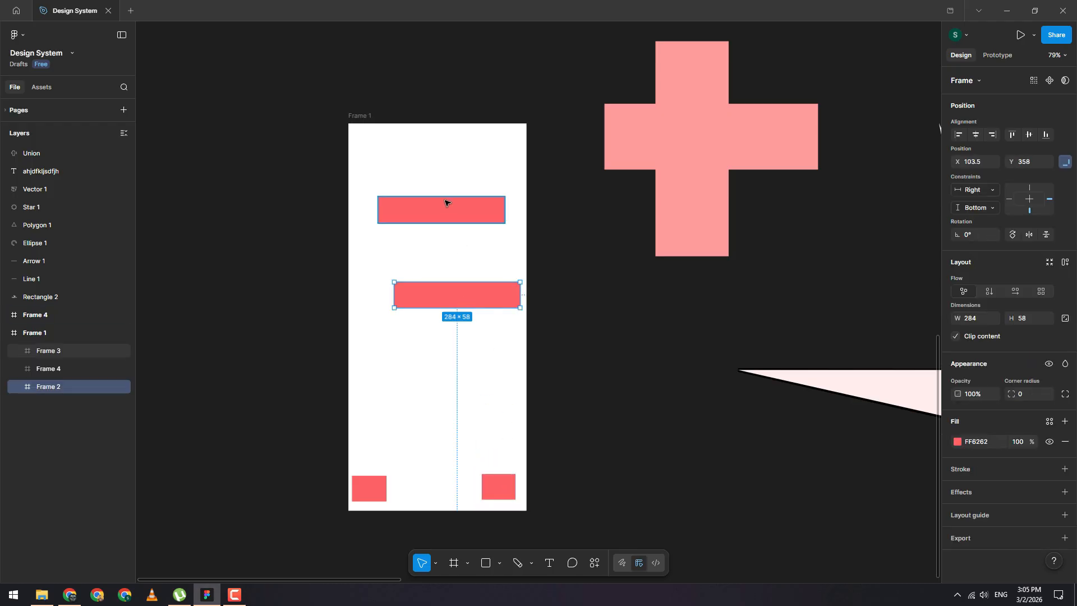
left_click_drag(505, 210, 378, 155)
left_click(443, 298)
left_click_drag(394, 297, 499, 154)
left_click(345, 111)
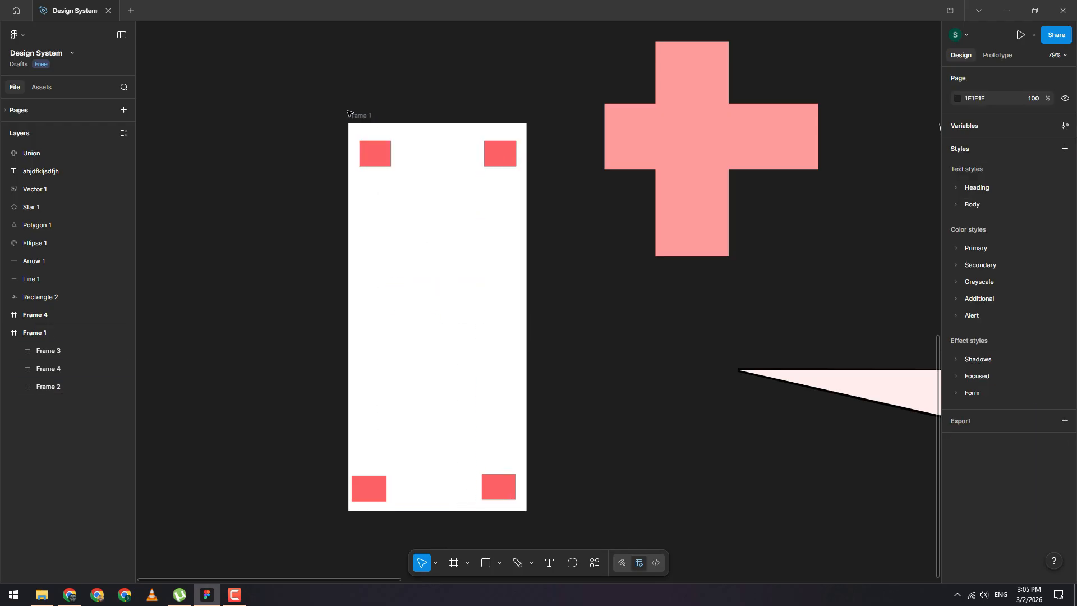
Step: Extend Frame 1 upward to a height of 917, and set the upper-left block's constraints to Left and Top
left_click(361, 114)
mouse_move(400, 124)
left_mouse_down()
mouse_move(406, 204)
mouse_move(409, 97)
mouse_move(414, 138)
mouse_move(410, 105)
left_mouse_up()
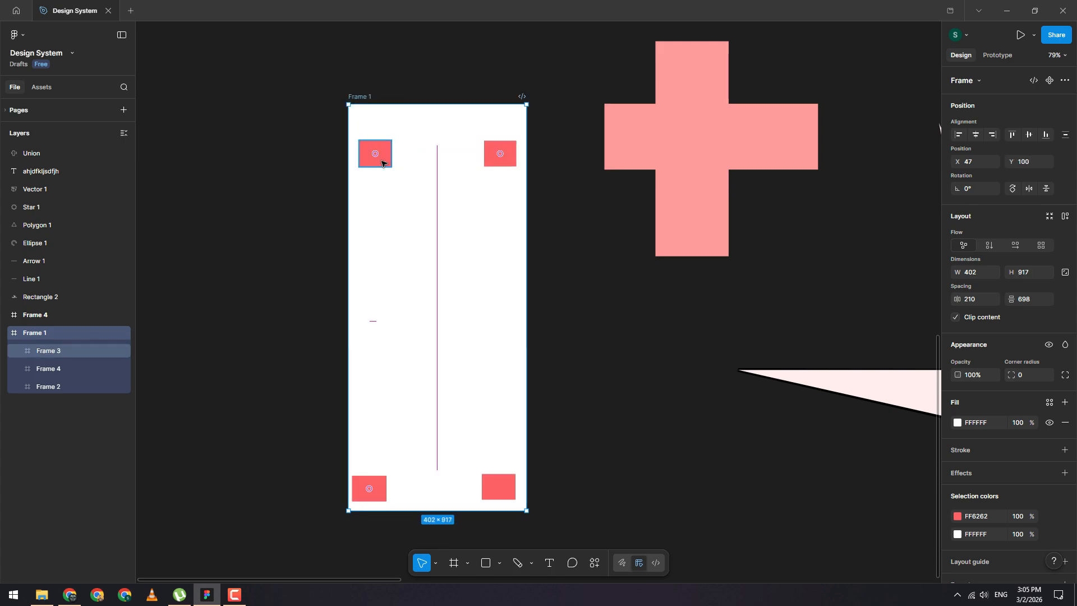
left_click(381, 163)
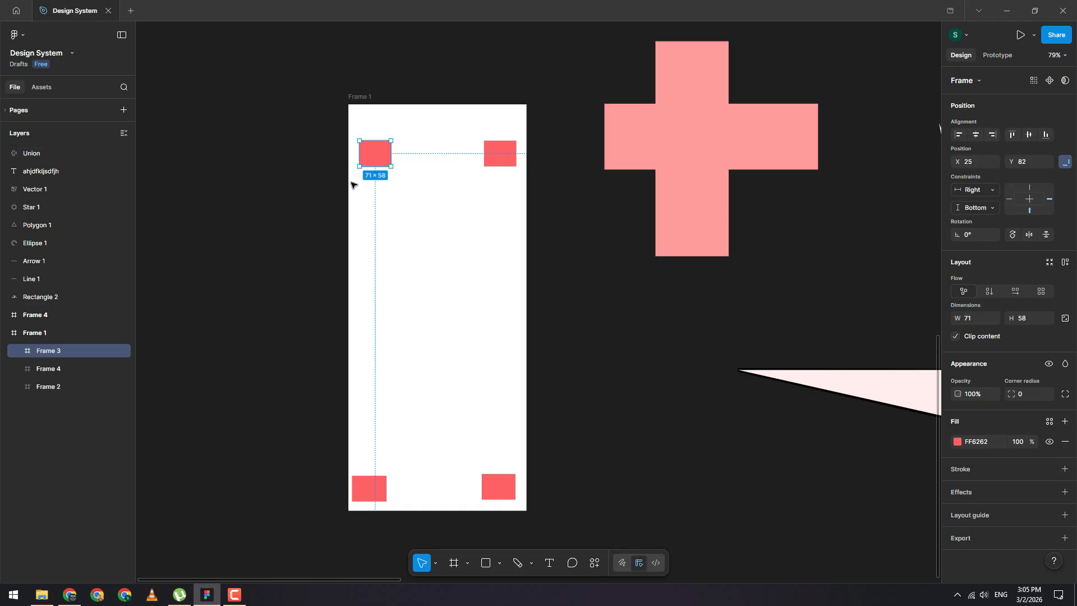
left_click(1011, 198)
left_click(1029, 187)
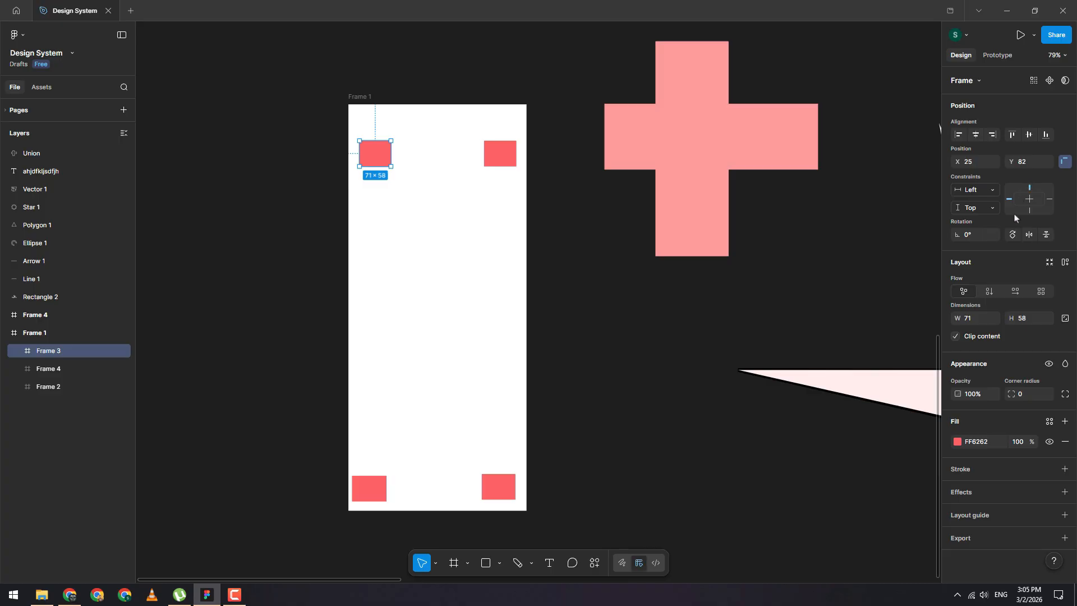
Step: Widen Frame 1 to 491 by moving its left edge outward
left_click(361, 97)
left_click_drag(348, 194, 309, 194)
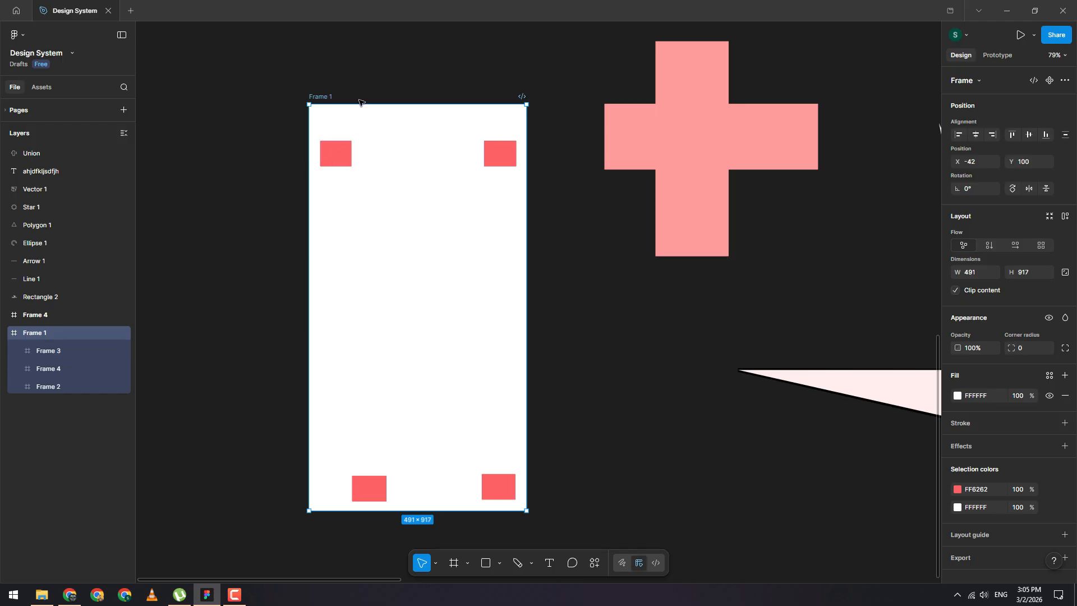
mouse_move(308, 203)
left_mouse_down()
mouse_move(347, 204)
mouse_move(299, 209)
mouse_move(311, 203)
left_mouse_up()
Step: Set the upper-right block's vertical constraint to Top, and widen Frame 1 to 515 from its right edge
left_click(496, 155)
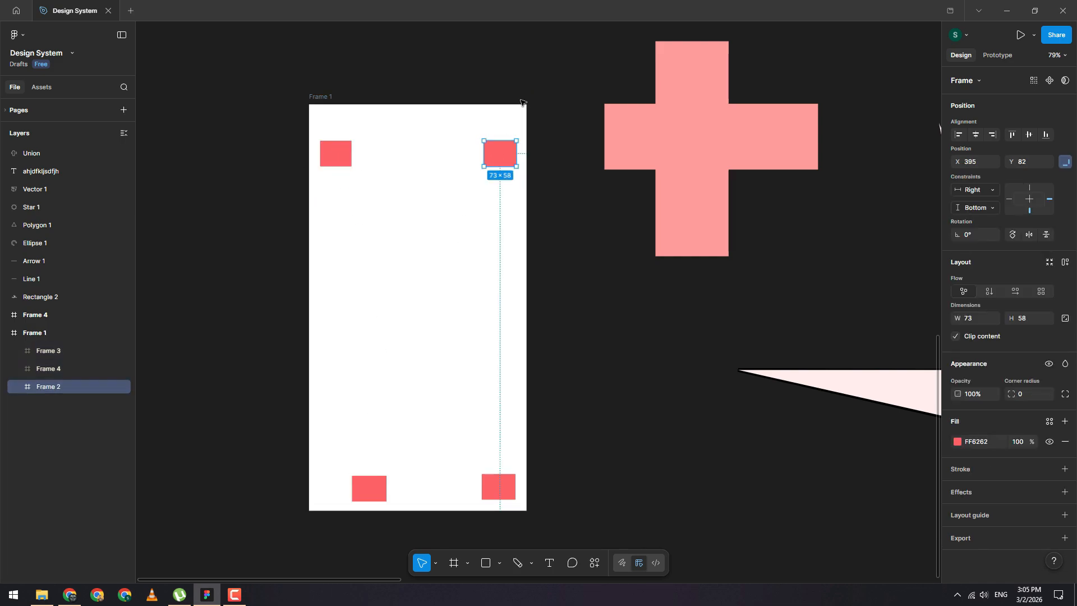
left_click(1030, 188)
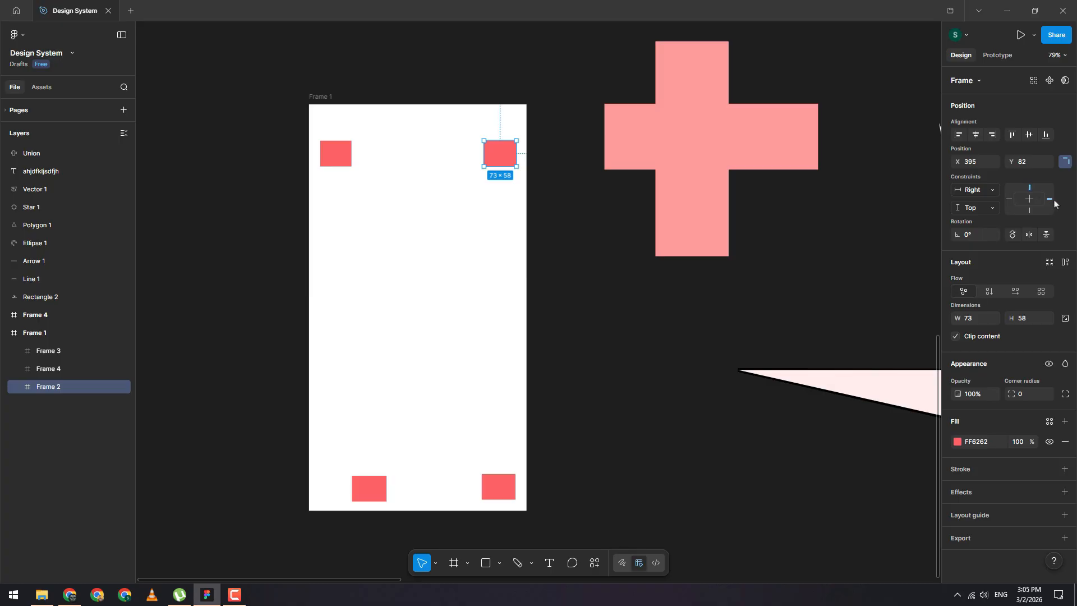
left_click(318, 94)
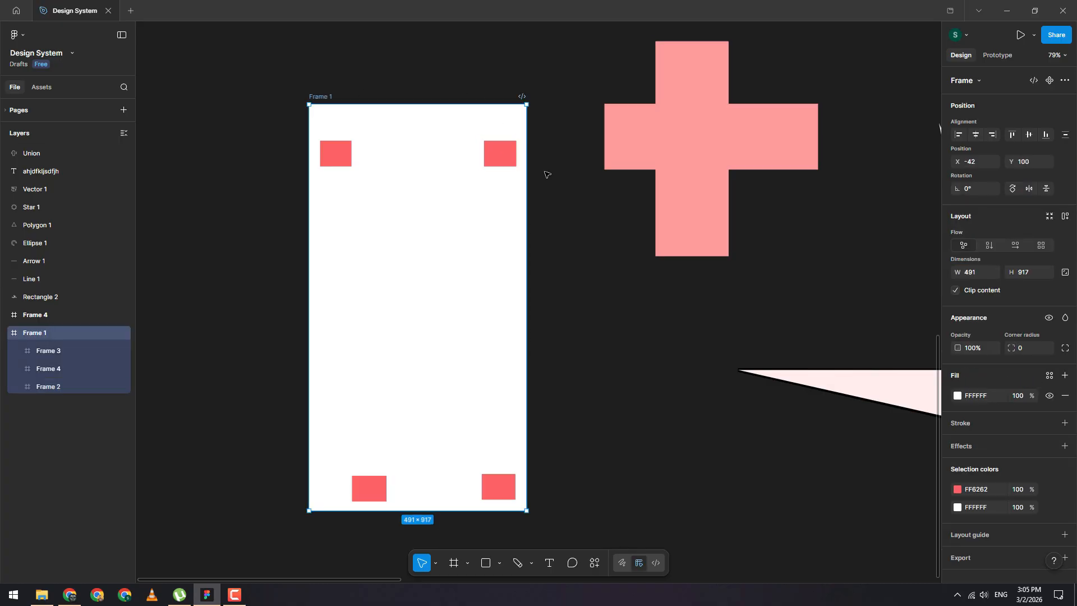
mouse_move(528, 172)
left_mouse_down()
mouse_move(558, 173)
mouse_move(521, 177)
mouse_move(538, 185)
left_mouse_up()
left_click(503, 150)
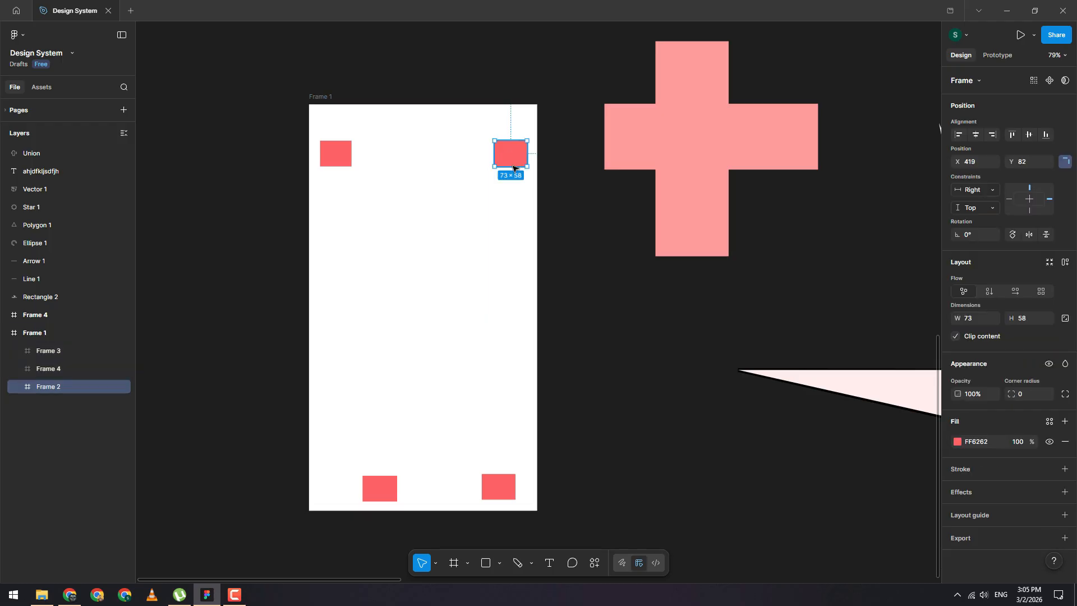
Step: Move the lower-left block to X 25, Y 841 under the upper-left one, and set its horizontal constraint to Left
left_click(379, 498)
left_click_drag(379, 498, 337, 501)
left_click(344, 405)
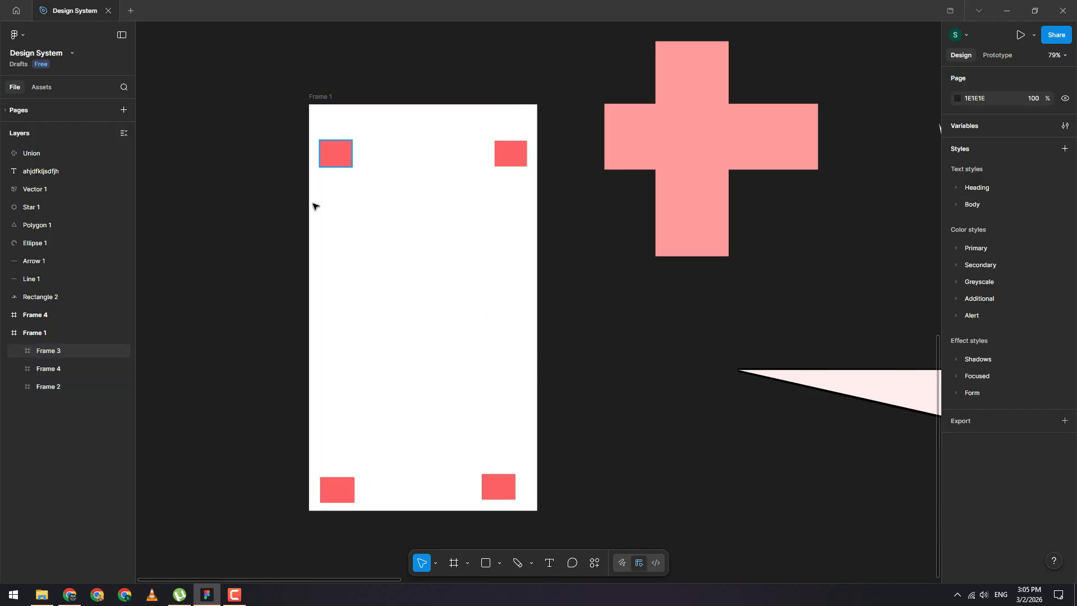
left_click(339, 493)
left_click(1010, 199)
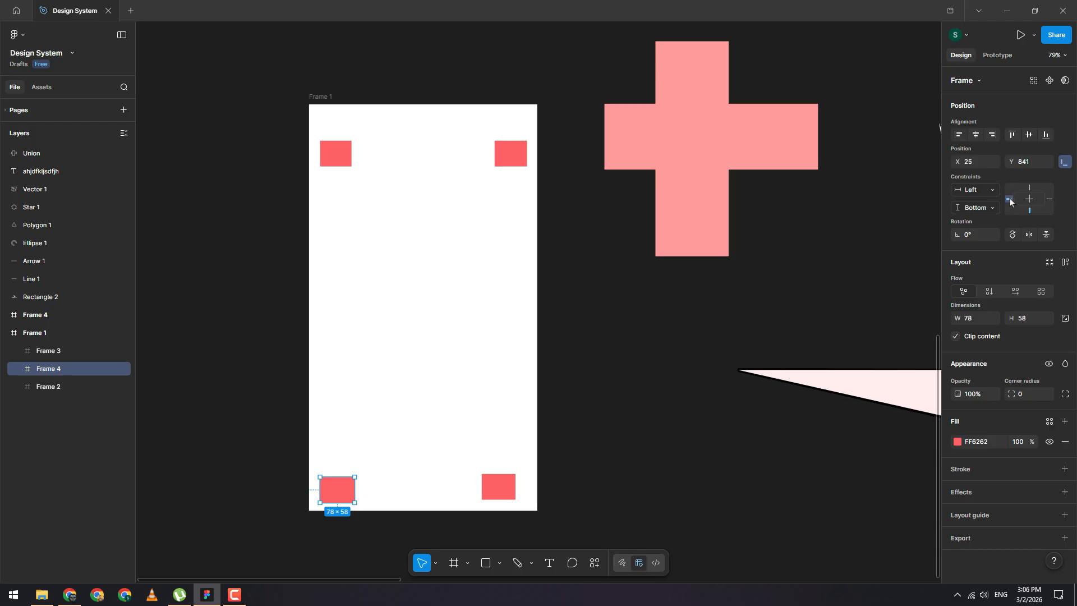
Step: Move the lower-right block to line up under the upper-right block
left_click(501, 490)
left_click_drag(501, 489, 514, 490)
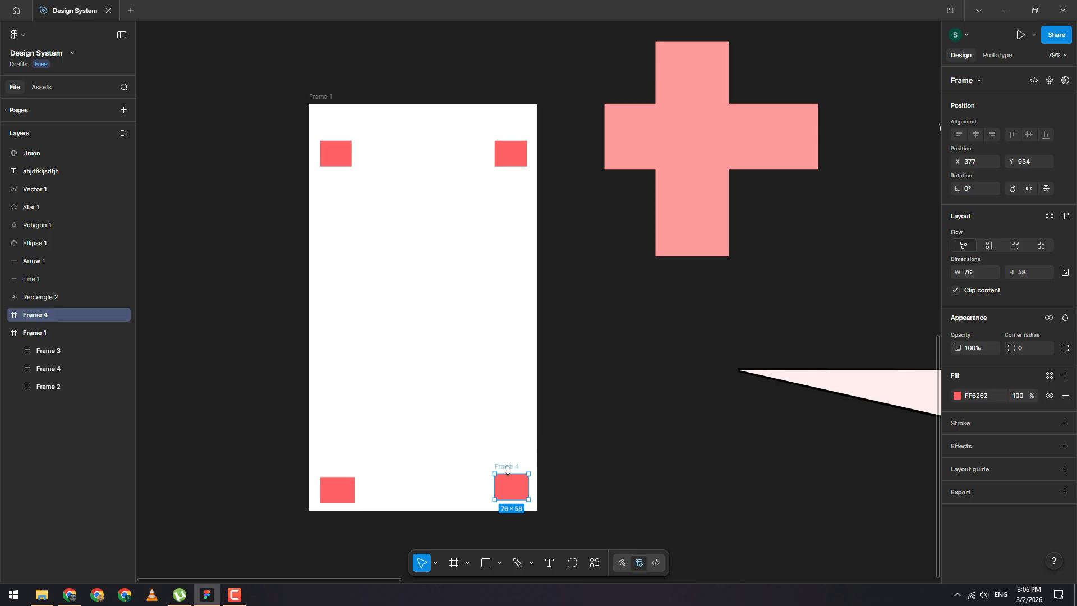
left_click(347, 489)
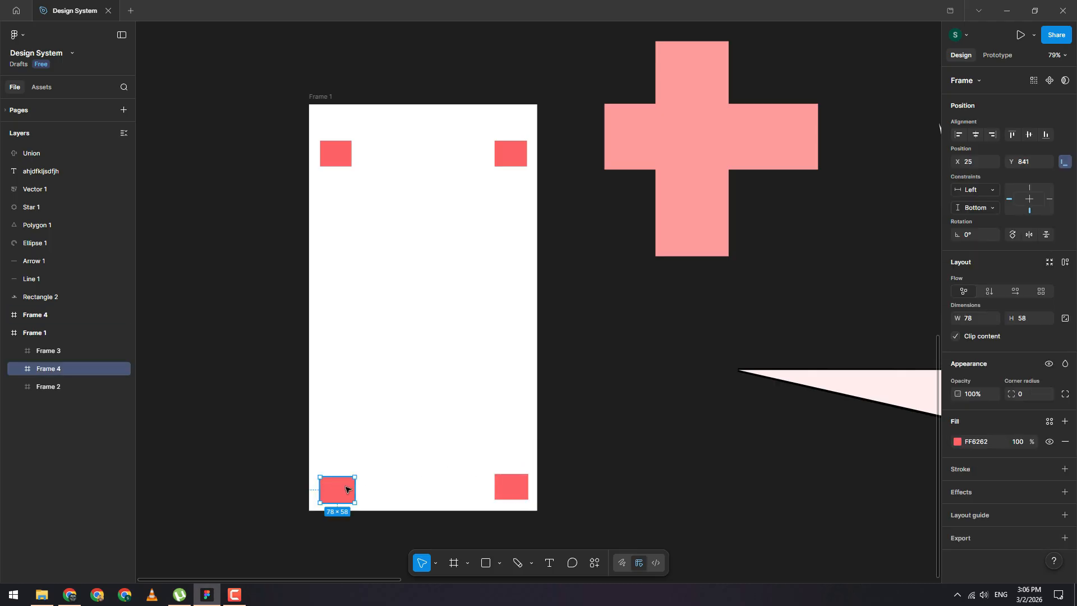
left_click(519, 491)
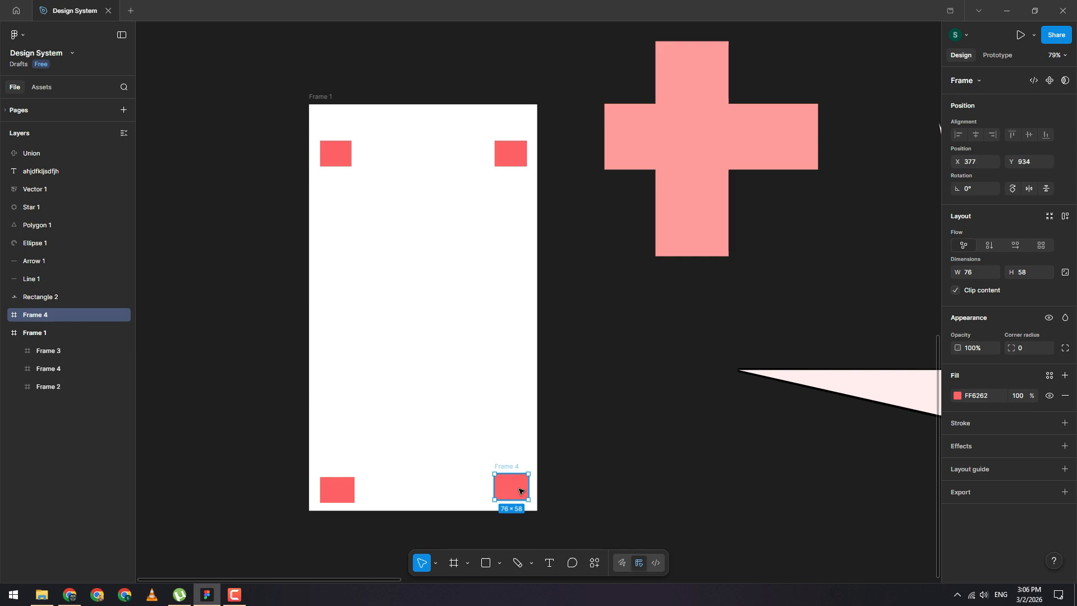
Step: Duplicate the lower-left block into Frame 1's lower-right corner at X 414, Y 841, and set its horizontal constraint to Right
left_click_drag(512, 483, 507, 362)
left_click_drag(341, 496, 516, 496, "alt")
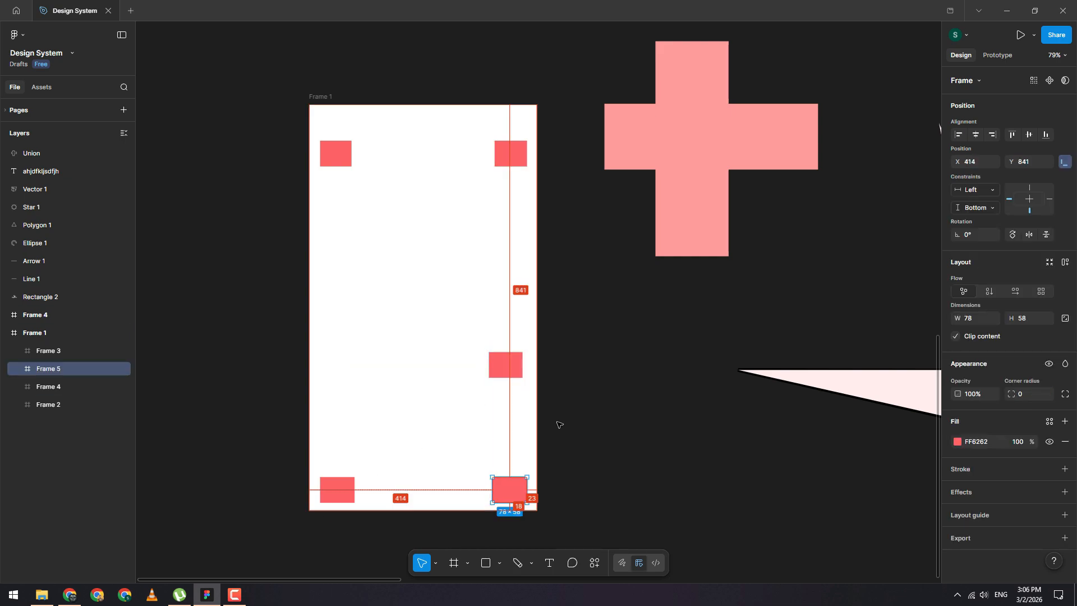
left_click(1050, 199)
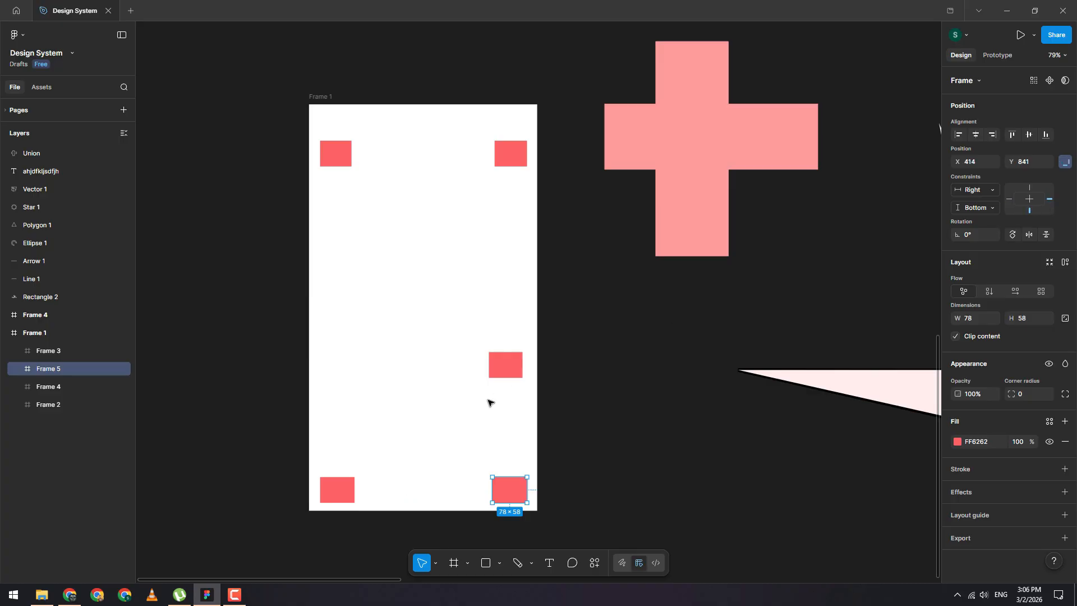
Step: Delete the stray top-level Frame 4 block above the lower-right corner block
left_click(495, 369)
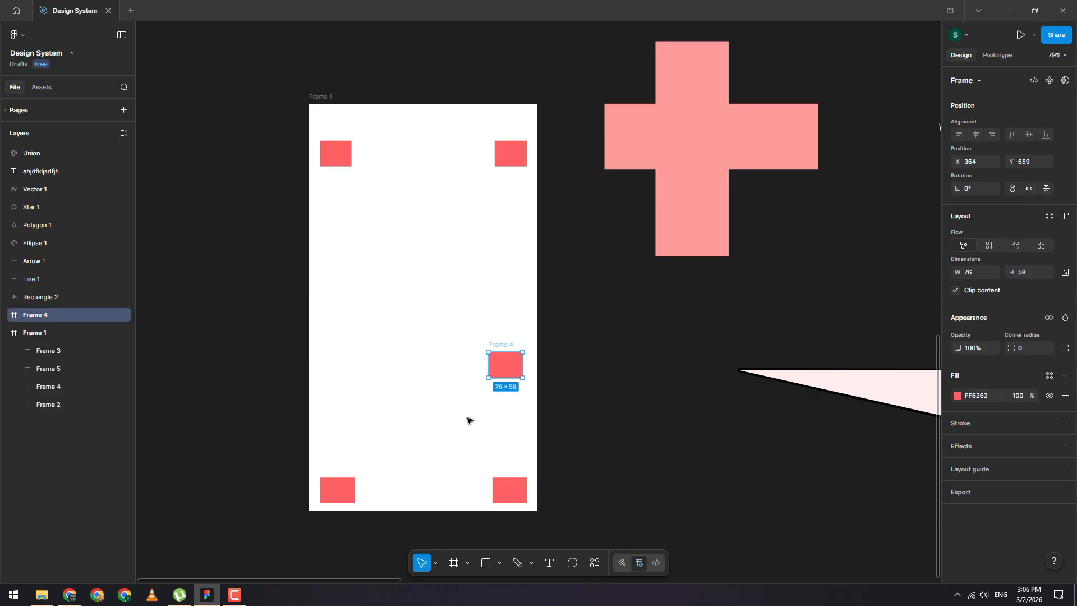
left_click(511, 495)
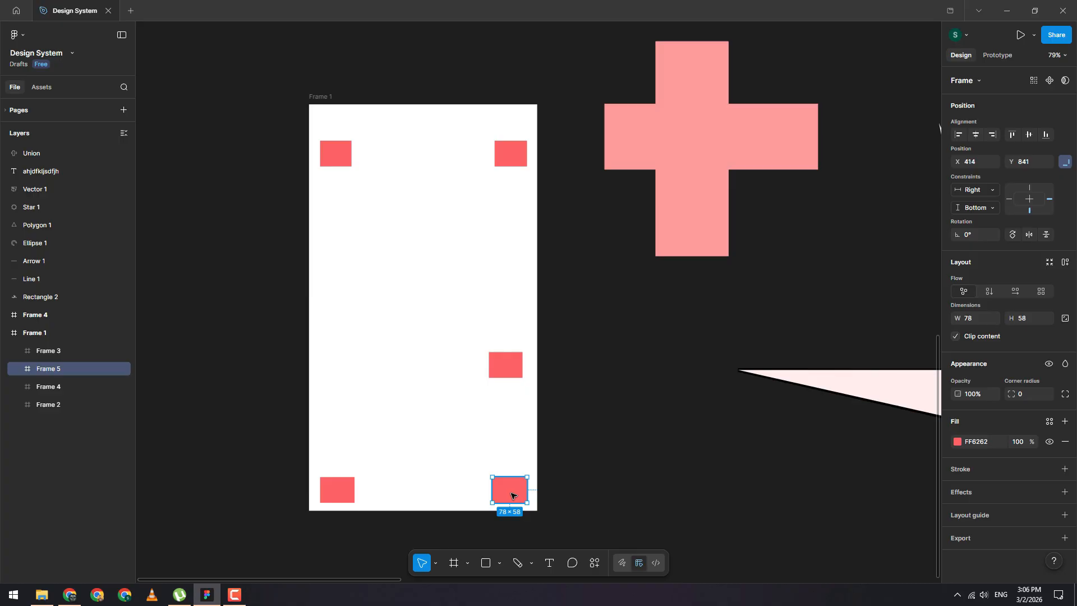
left_click(509, 367)
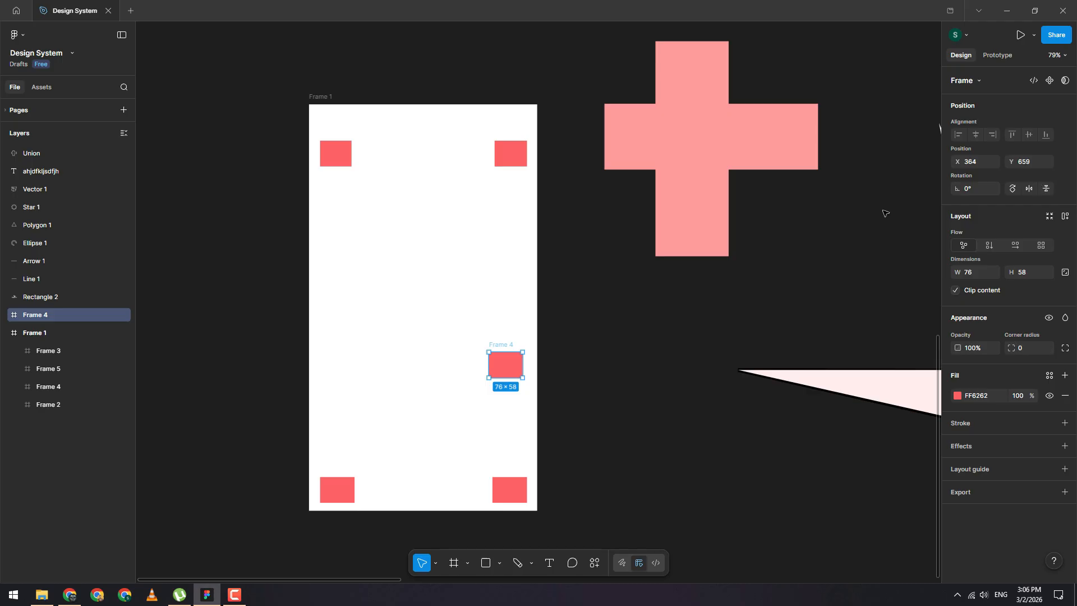
key("Delete")
Step: Resize Frame 1 from all four sides to 706 × 932
scroll(544, 343, "up", 1)
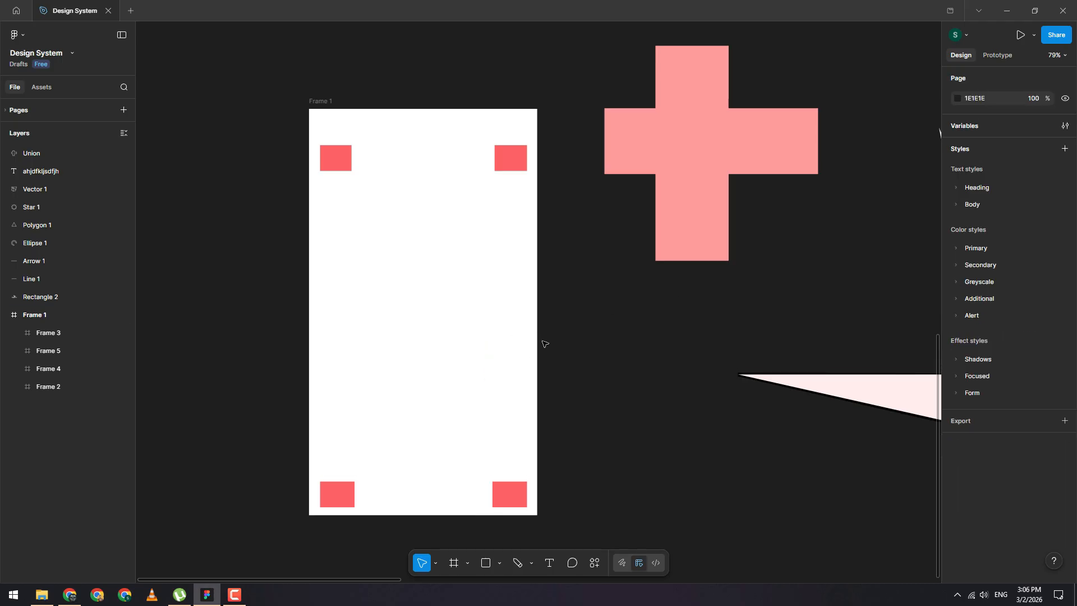
left_click(514, 494)
left_click(321, 101)
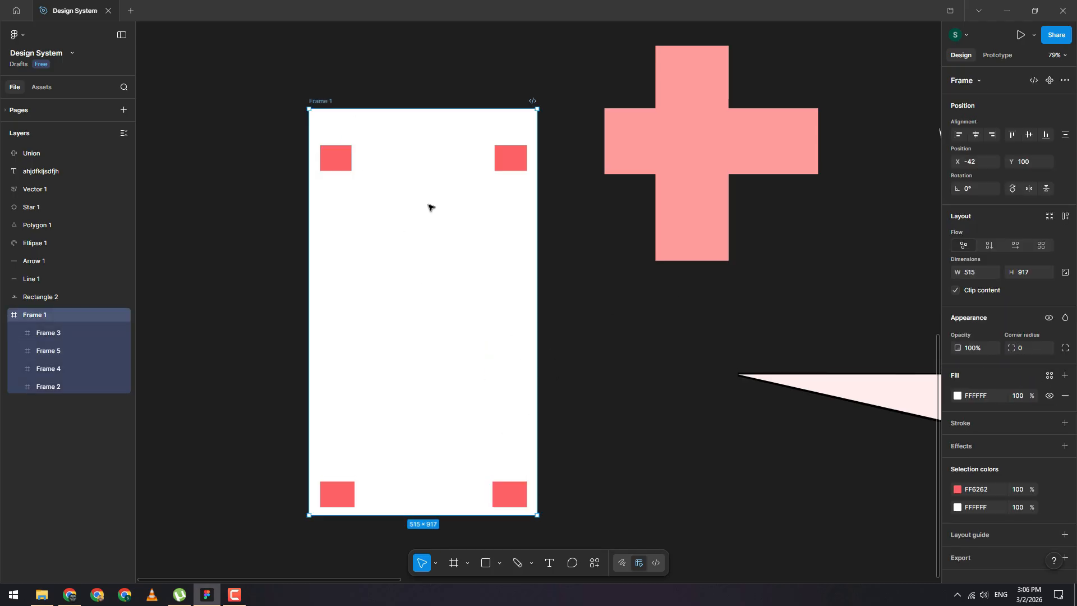
left_click_drag(539, 231, 566, 235)
mouse_move(425, 110)
left_mouse_down()
mouse_move(429, 186)
mouse_move(409, 311)
mouse_move(424, 99)
left_mouse_up()
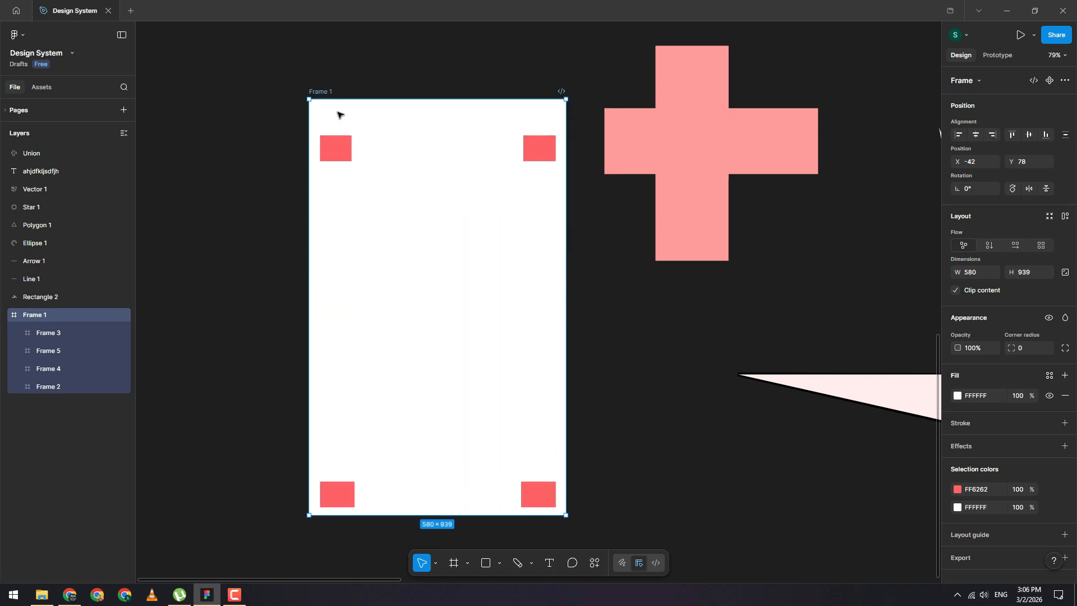
left_click_drag(308, 241, 253, 251)
left_click_drag(339, 513, 378, 510)
scroll(388, 275, "right", 1)
scroll(388, 274, "left", 2)
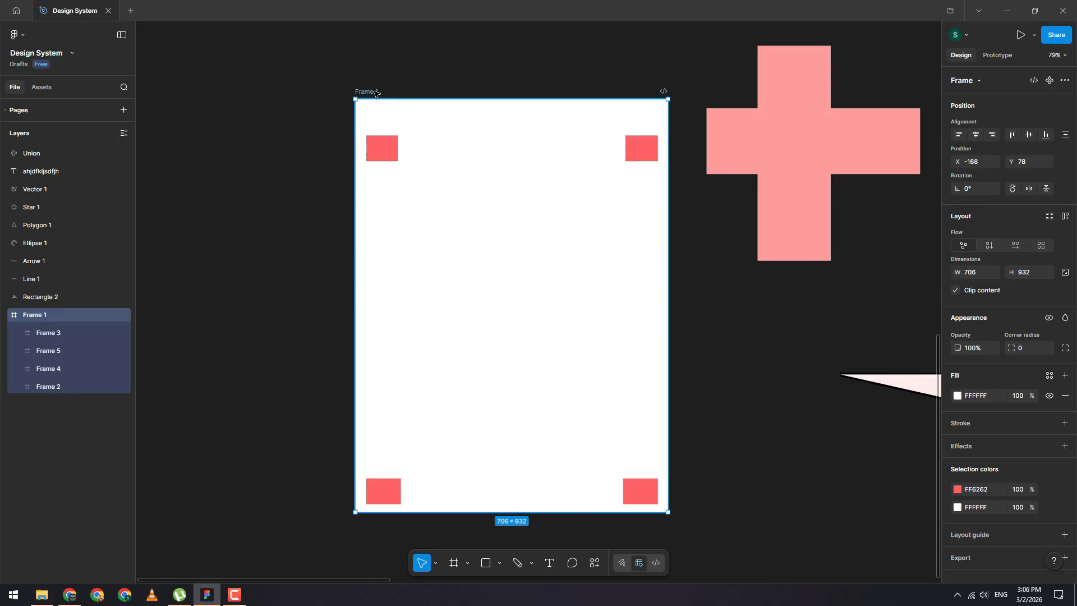
Step: Try rotating the upper-left block freely and by a quarter turn, undoing each rotation
left_click(367, 161)
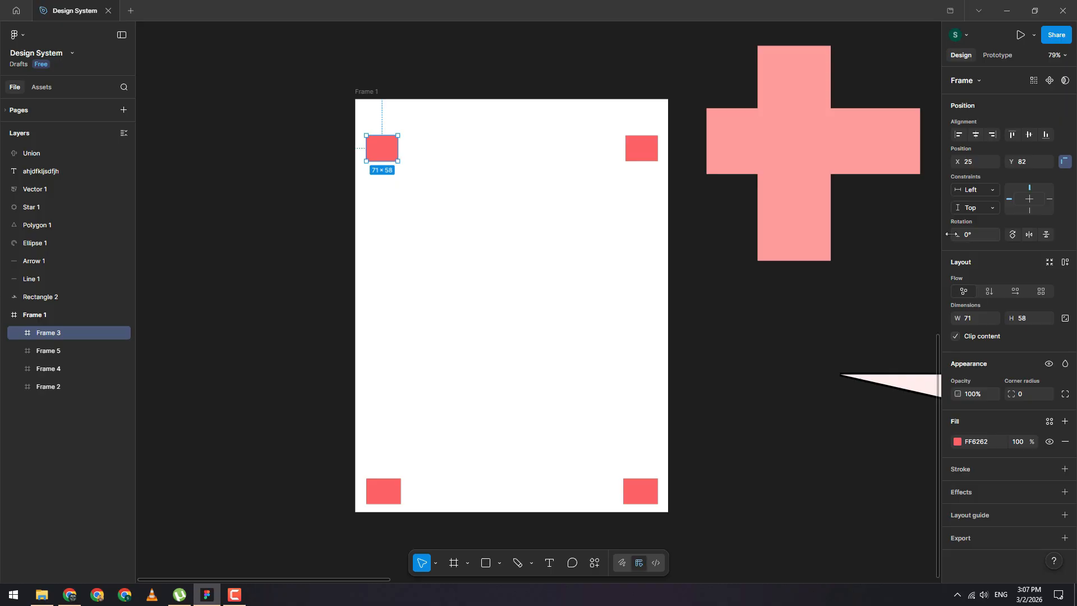
left_click_drag(948, 235, 999, 243)
key("ctrl+z")
left_click(1014, 235)
scroll(464, 130, "up", 5)
key("ctrl+z")
Step: Widen the upper-left block to 268, then try a quarter-turn rotation on it and undo the rotation
left_click_drag(301, 168, 528, 173)
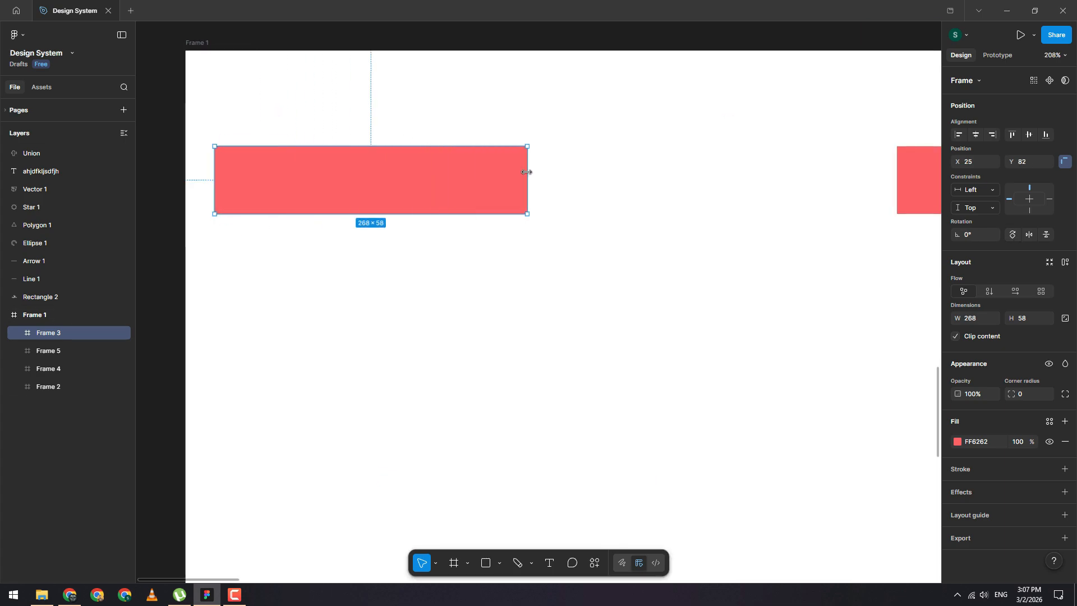
left_click(1012, 235)
scroll(586, 243, "down", 3)
key("ctrl+z")
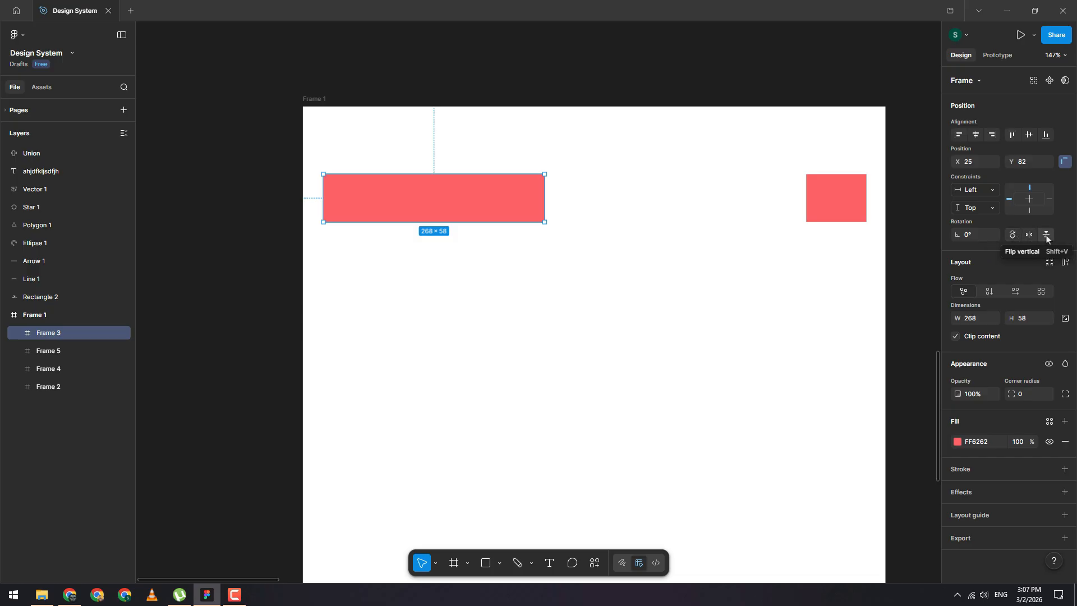
Step: Scale the pale-pink Rectangle 2 vector shape down to about 184 × 228 and place it above Frame 1
scroll(589, 216, "down", 5)
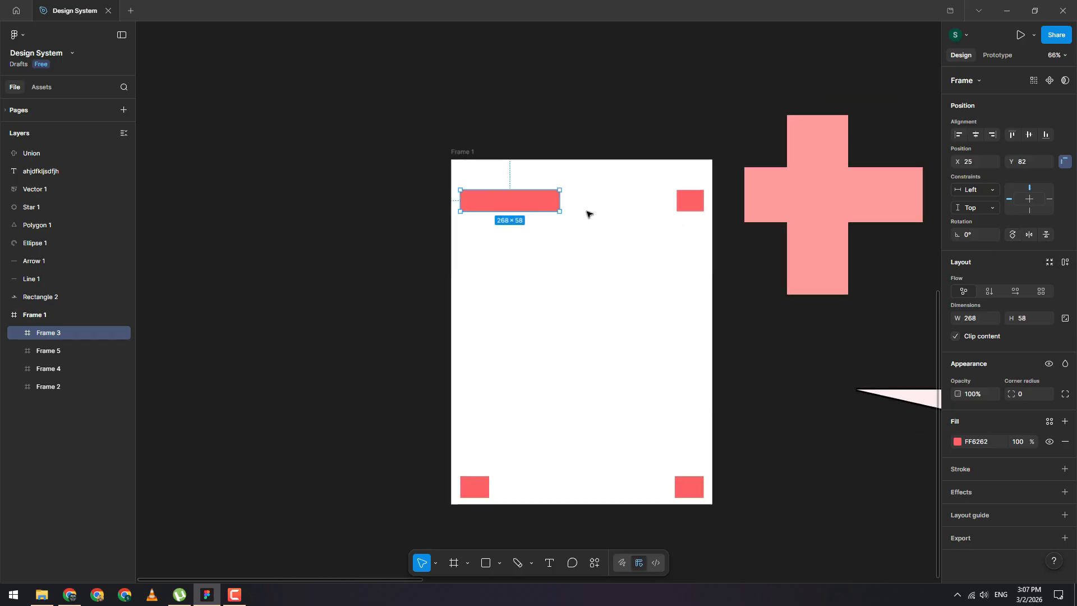
scroll(676, 234, "right", 6)
left_click(723, 360)
scroll(723, 351, "right", 2)
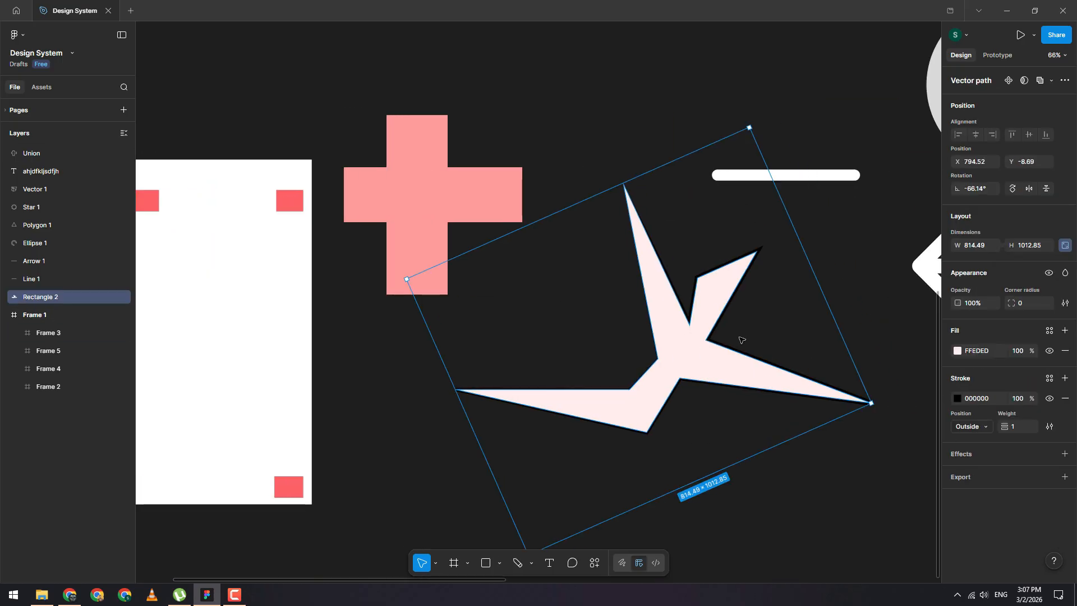
scroll(854, 303, "right", 4)
scroll(747, 297, "down", 3)
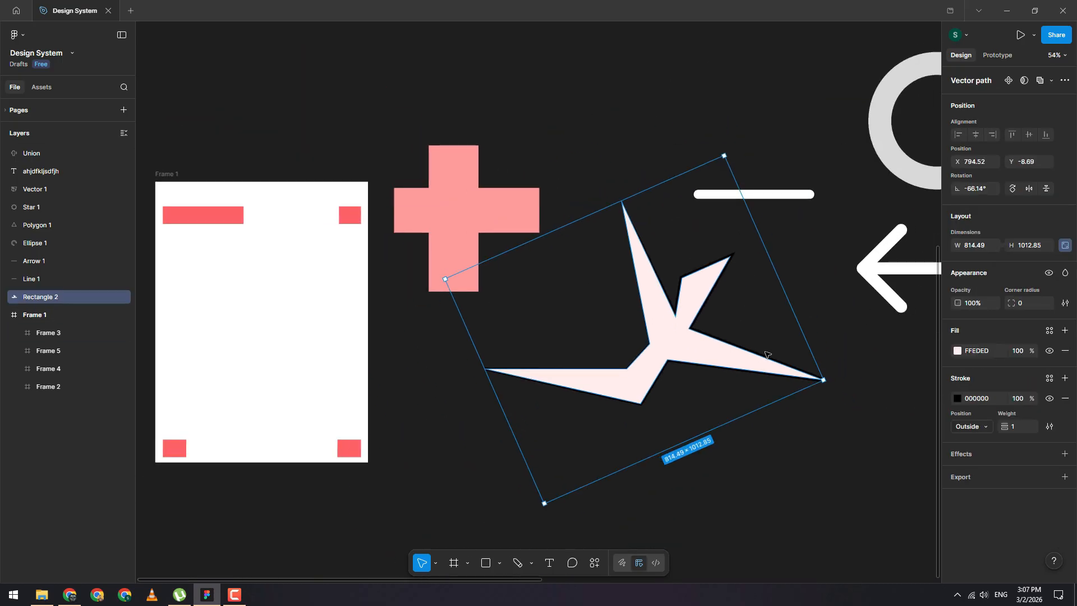
scroll(676, 320, "down", 2)
left_click_drag(676, 320, 579, 122)
left_click_drag(675, 147, 437, 156)
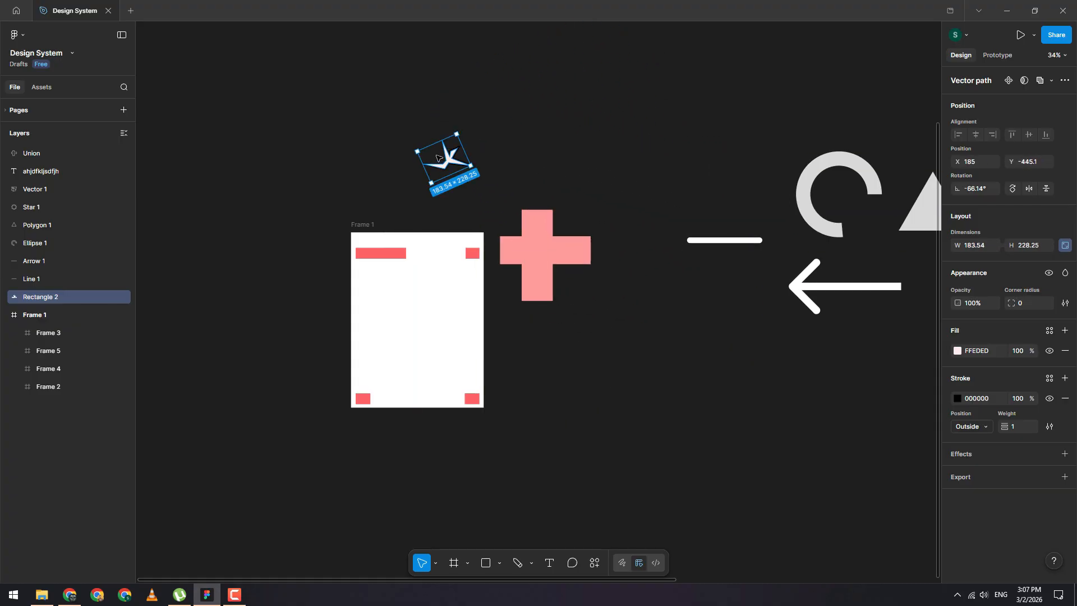
Step: Wrap the pale-pink vector shape above Frame 1 in a new frame using Frame selection
scroll(437, 156, "up", 2)
scroll(453, 162, "up", 2)
right_click(465, 157)
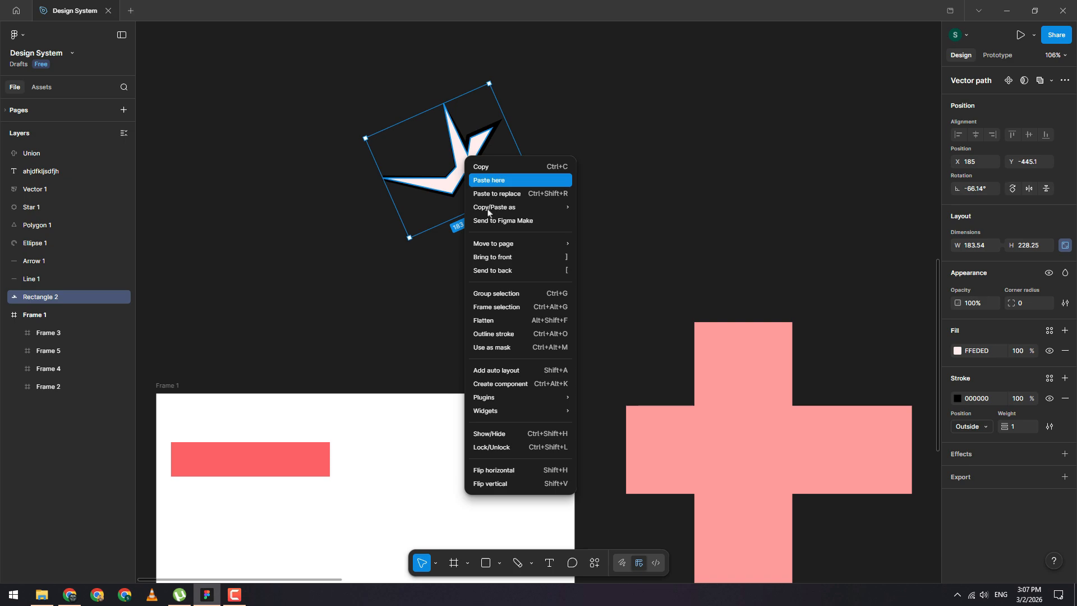
left_click(501, 307)
scroll(455, 137, "up", 2)
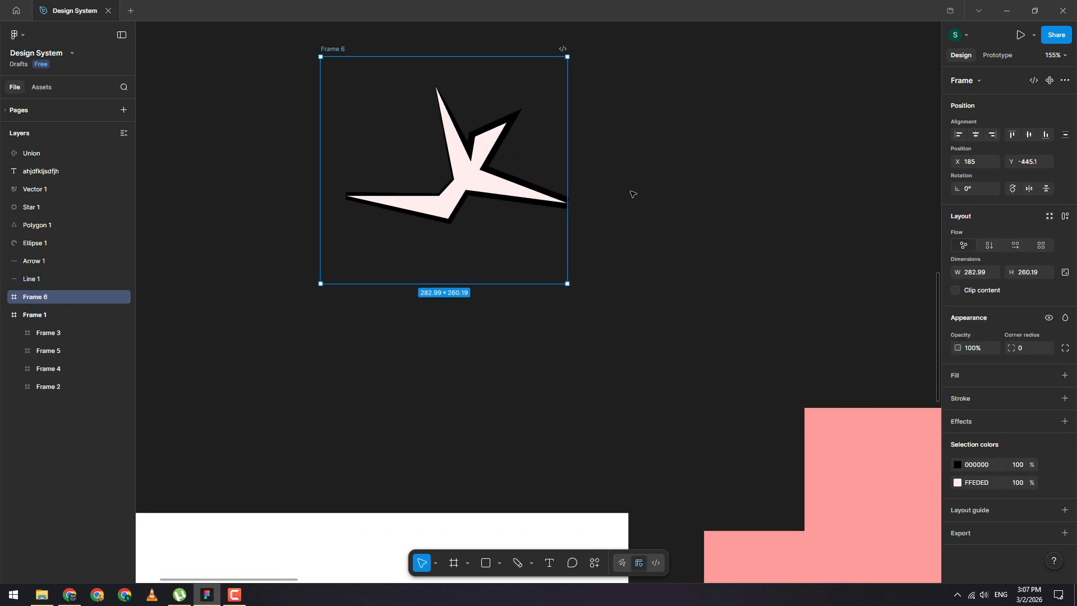
scroll(563, 189, "up", 2)
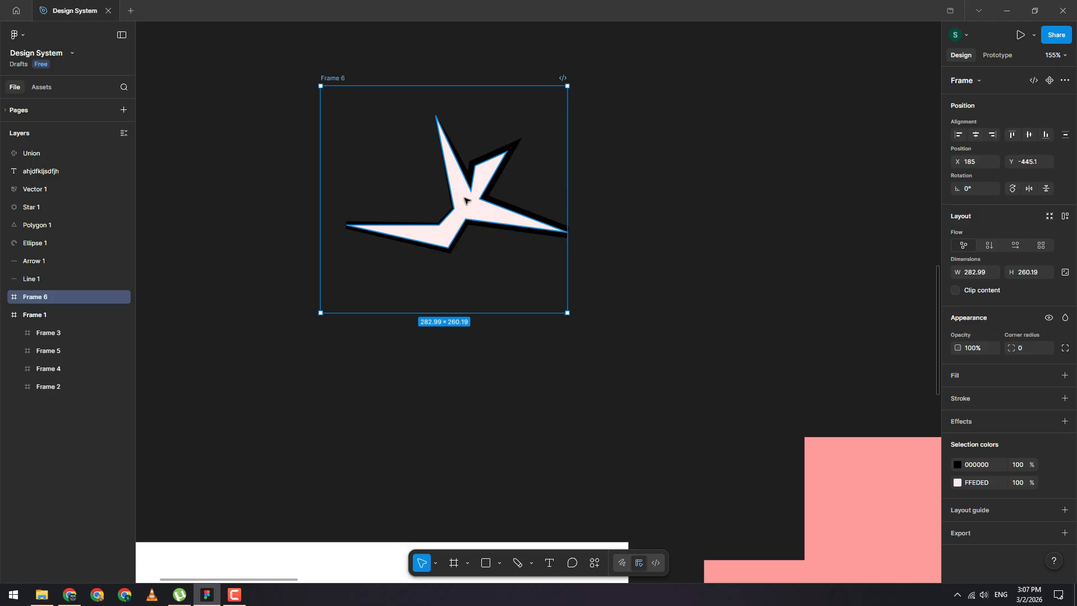
Step: Try flipping the frame around the pale-pink vector shape horizontally, restoring its original orientation after each flip
scroll(465, 200, "left", 2)
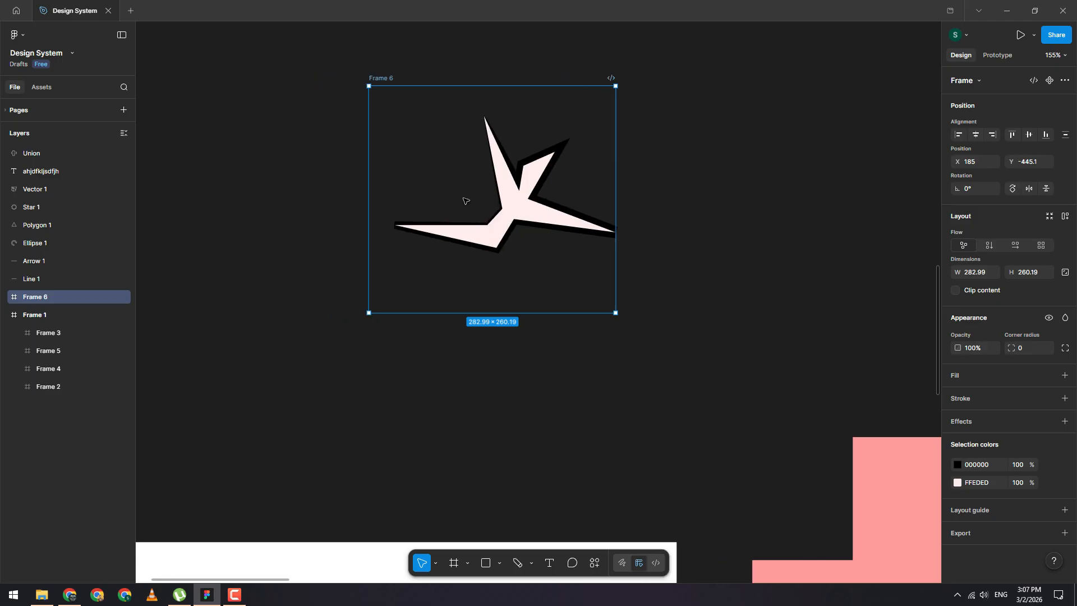
left_click(1030, 191)
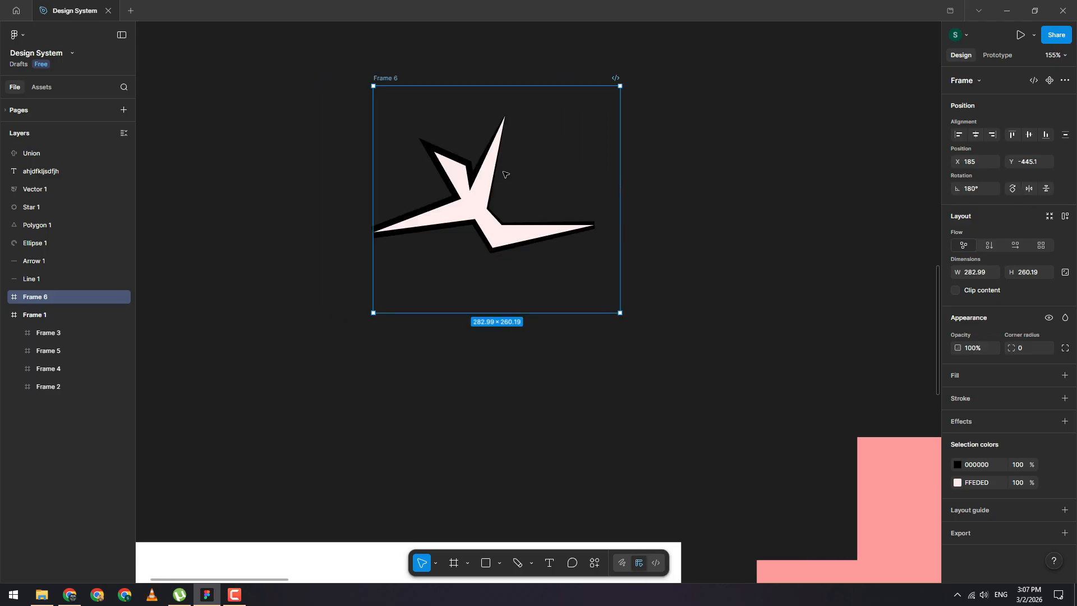
left_click(1032, 189)
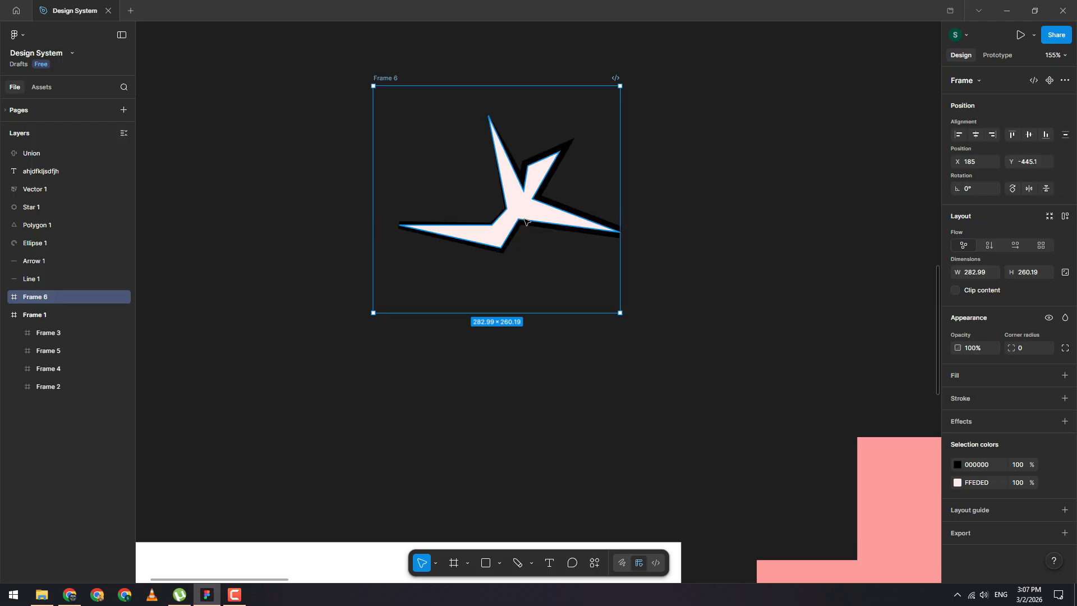
key("shift+h")
key("shift+h")
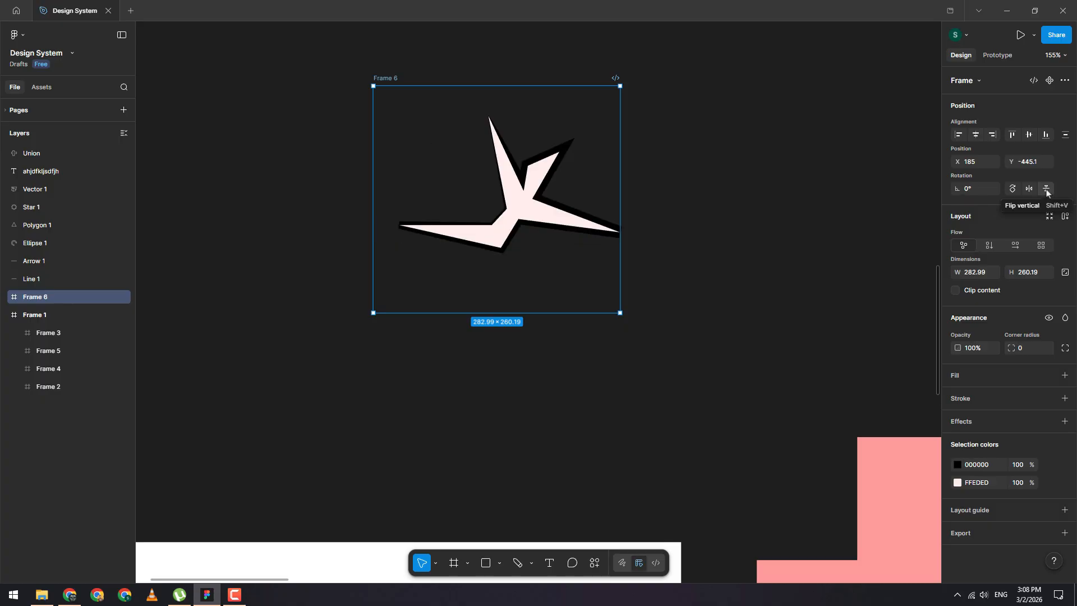
Step: Flip the frame containing the pale-pink vector shape vertically, then return to the blocks in Frame 1
left_click(1046, 190)
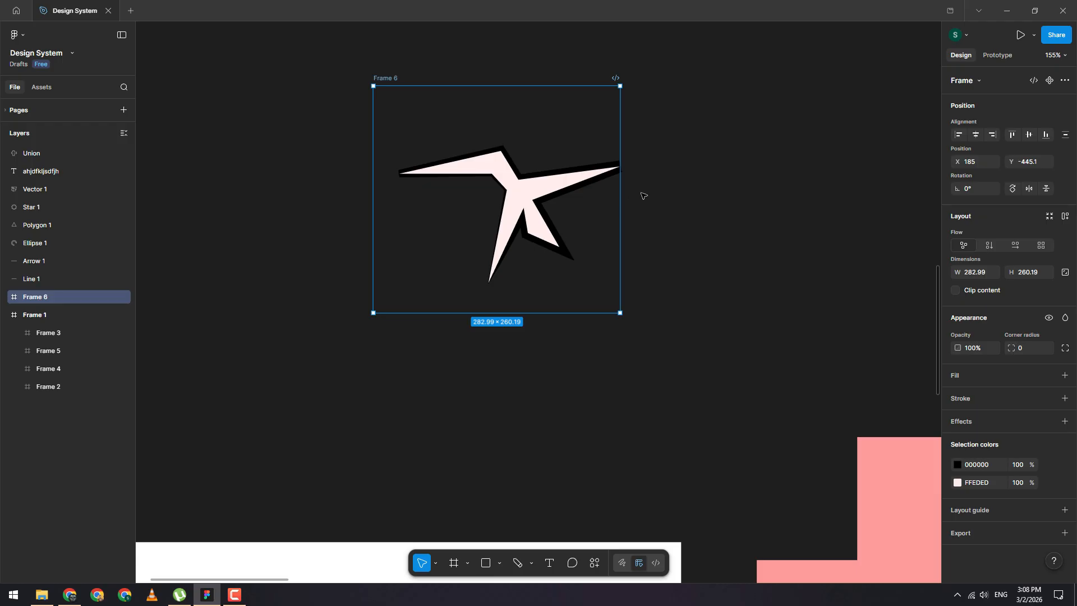
scroll(644, 196, "down", 5)
scroll(533, 163, "down", 3)
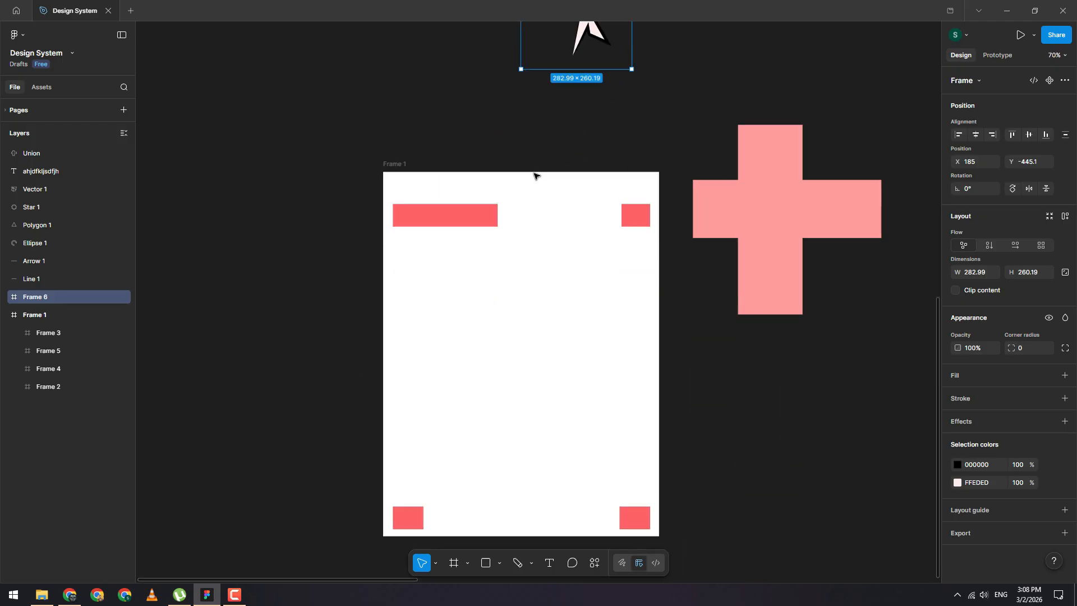
scroll(530, 236, "up", 3)
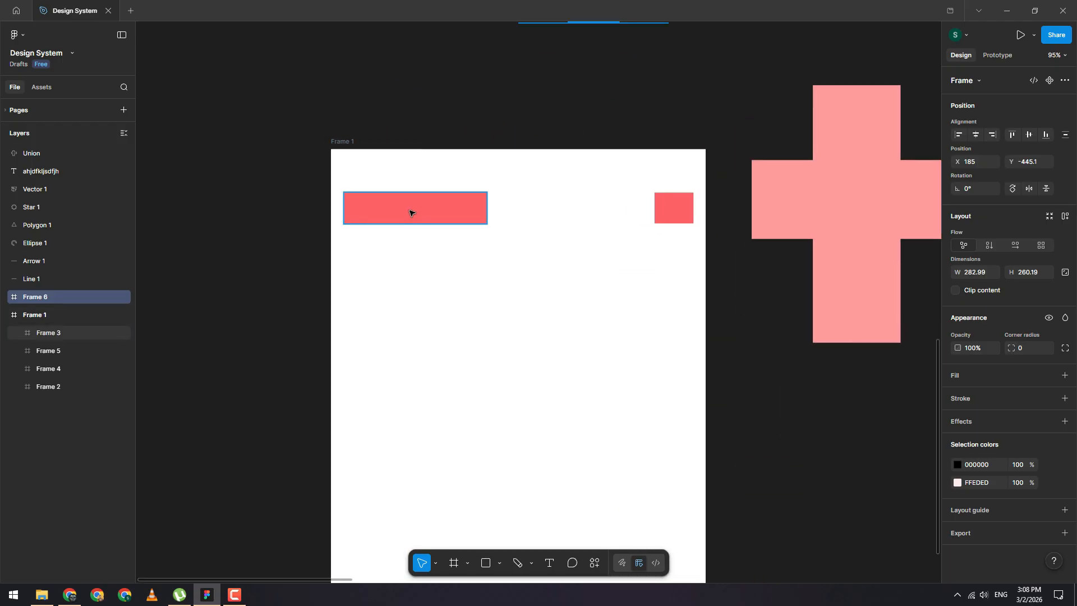